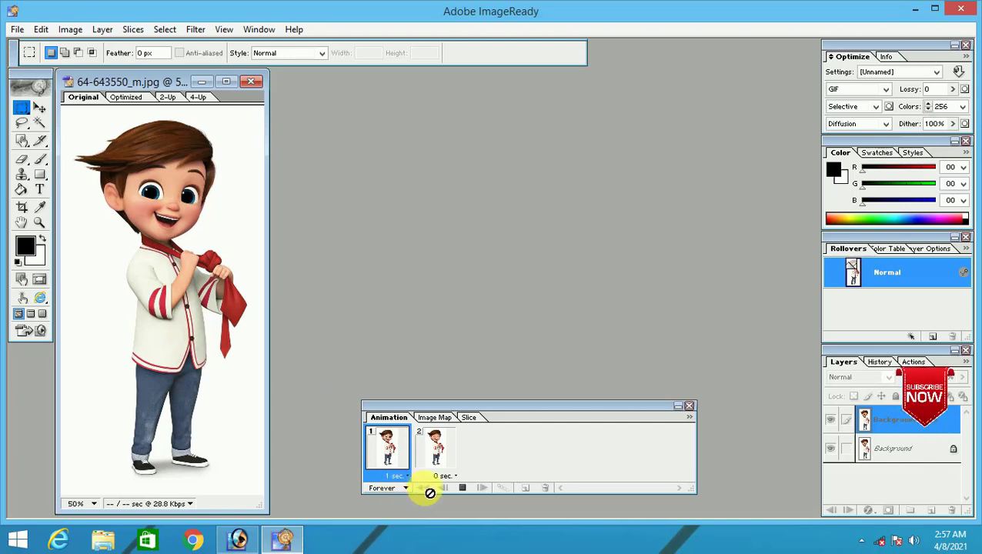
# Stop playback, set frame 1's delay to 2.0 seconds, and replay the blink animation
pyautogui.click(463, 488)
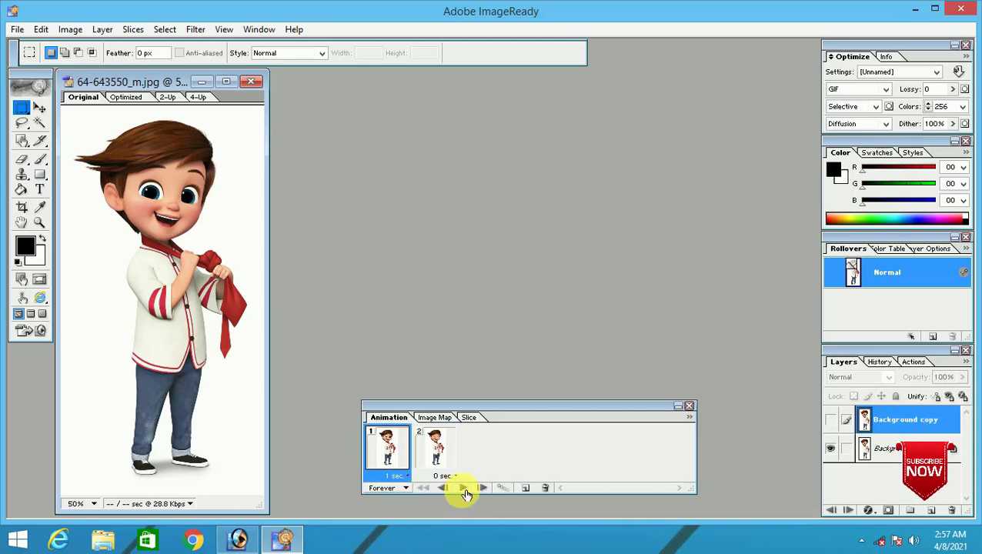
pyautogui.click(396, 476)
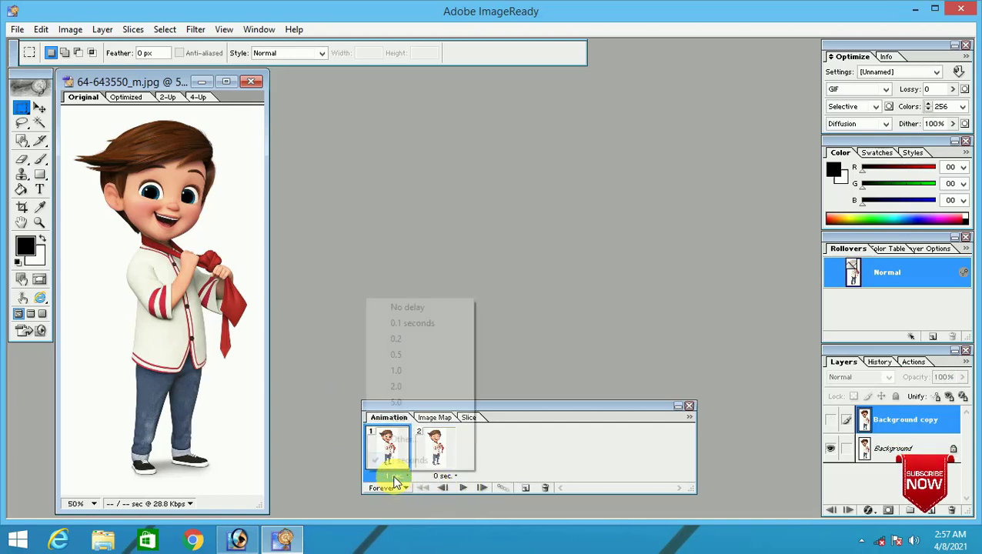
pyautogui.click(395, 386)
pyautogui.click(466, 488)
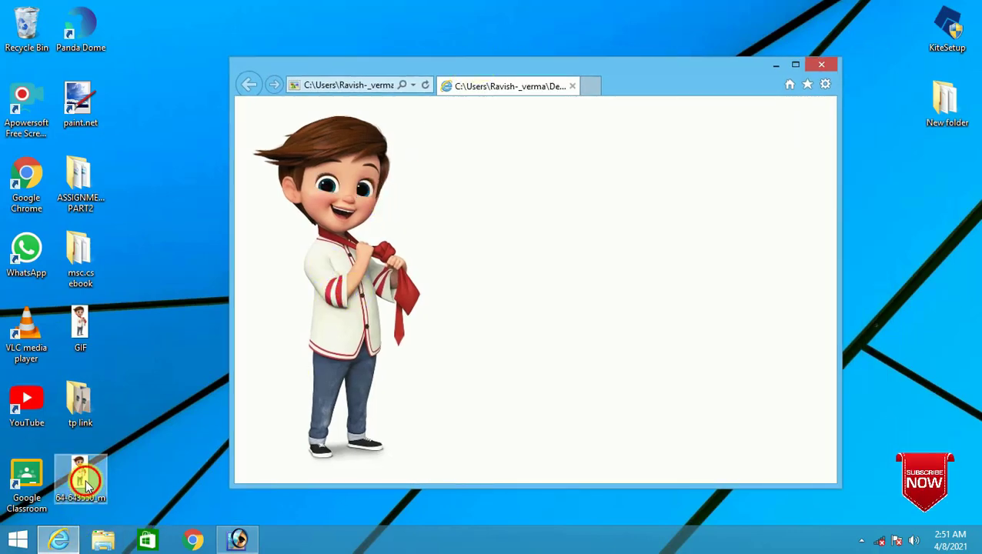
pyautogui.doubleClick(87, 483)
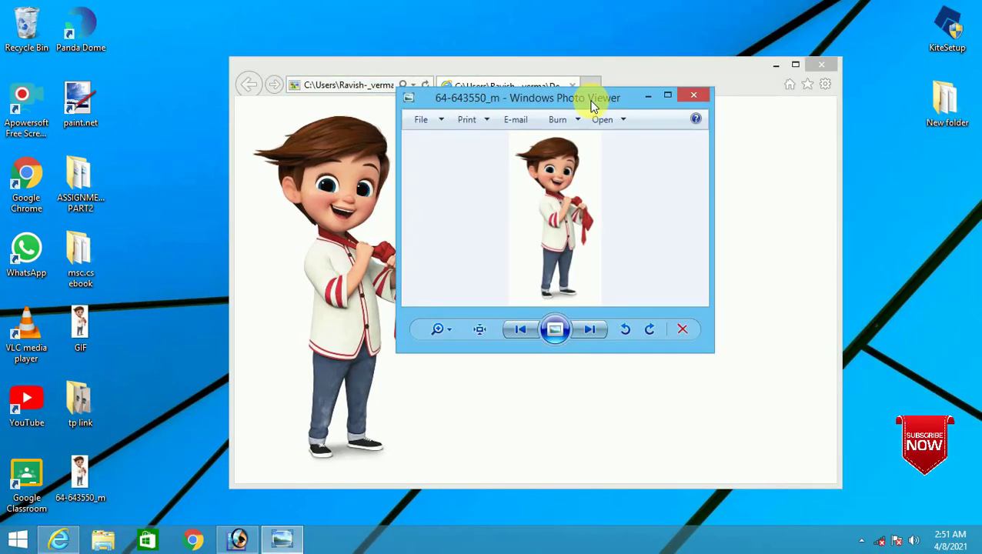
pyautogui.moveTo(592, 105); pyautogui.dragTo(844, 131)
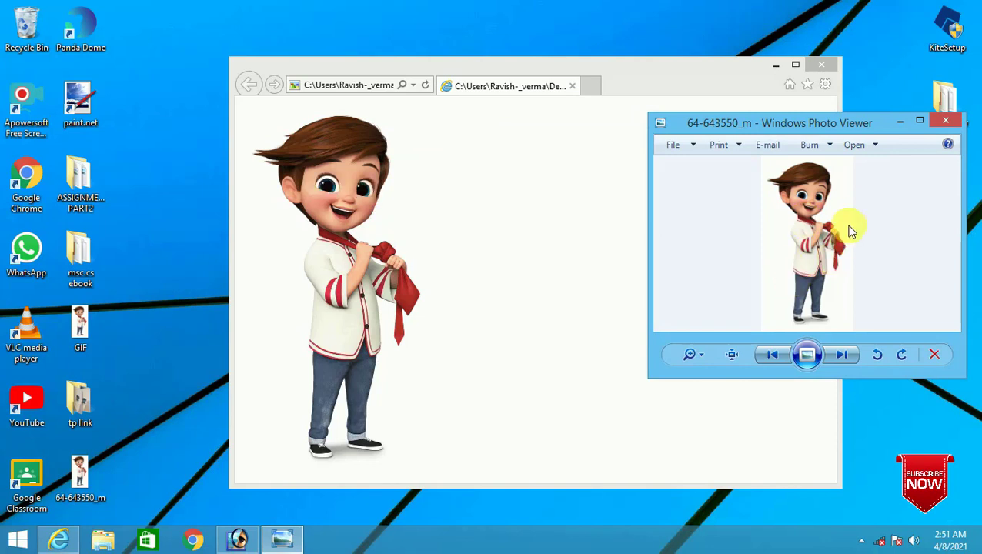
pyautogui.click(947, 127)
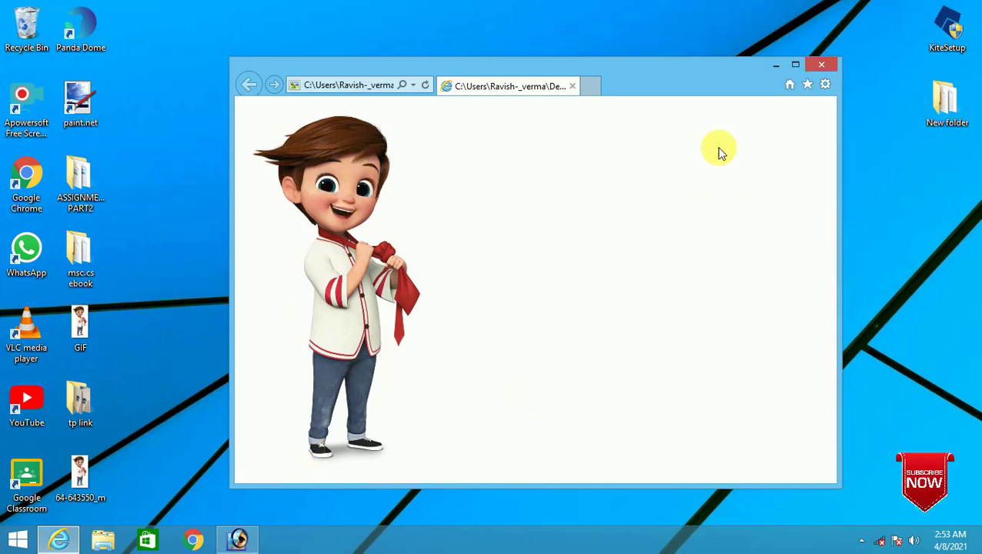
pyautogui.click(825, 71)
# Restore Photoshop, open 64-643550_m.jpg, and centre its image window
pyautogui.click(234, 539)
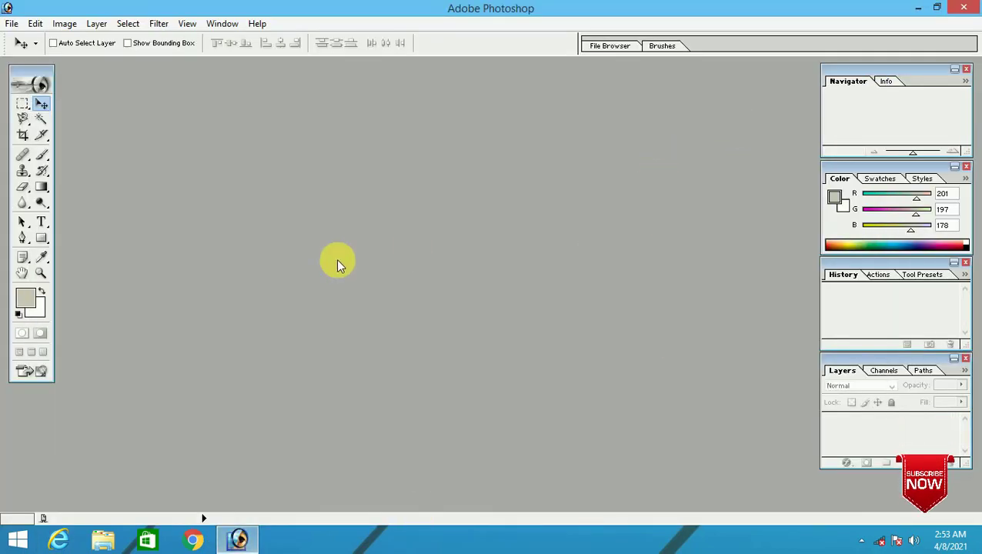
pyautogui.doubleClick(394, 236)
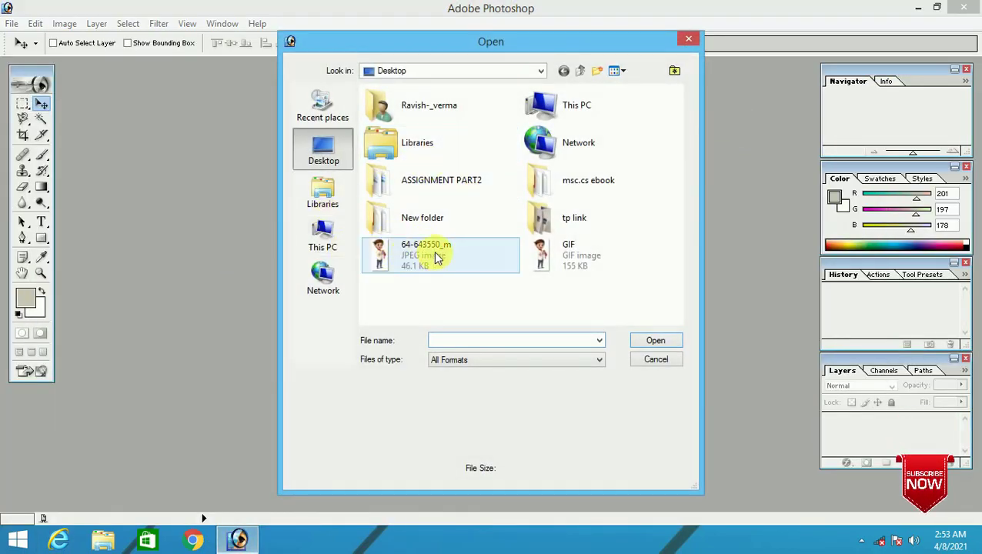
pyautogui.doubleClick(413, 264)
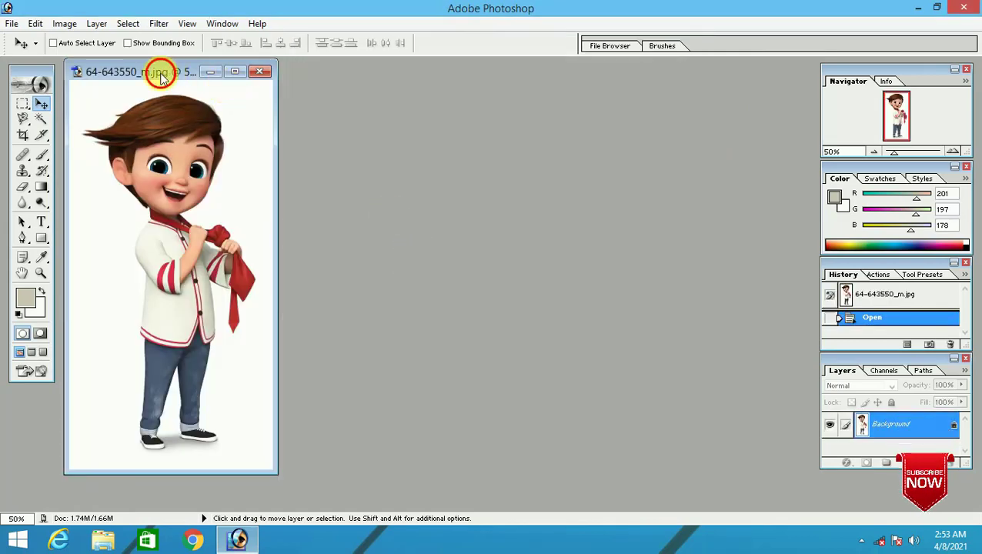
pyautogui.moveTo(160, 64)
pyautogui.mouseDown()
pyautogui.moveTo(385, 104)
pyautogui.moveTo(349, 93)
pyautogui.mouseUp()
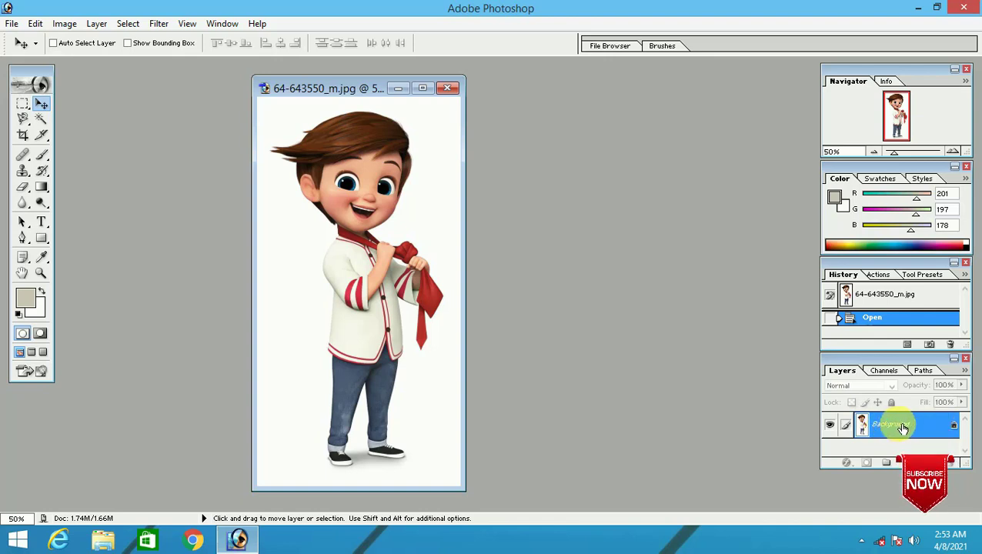
# Duplicate the Background layer into a new 'Background copy' layer
pyautogui.rightClick(899, 430)
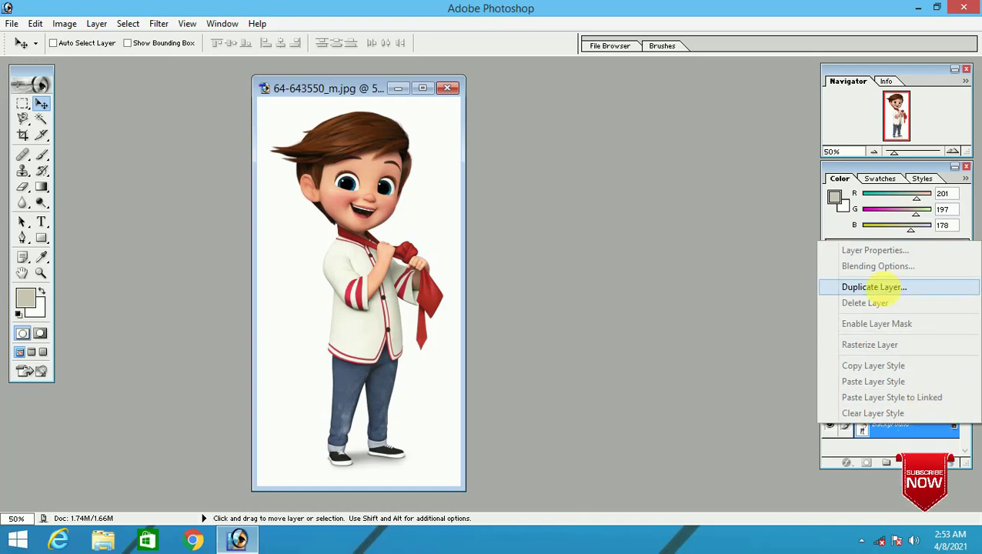
pyautogui.click(881, 290)
pyautogui.click(614, 233)
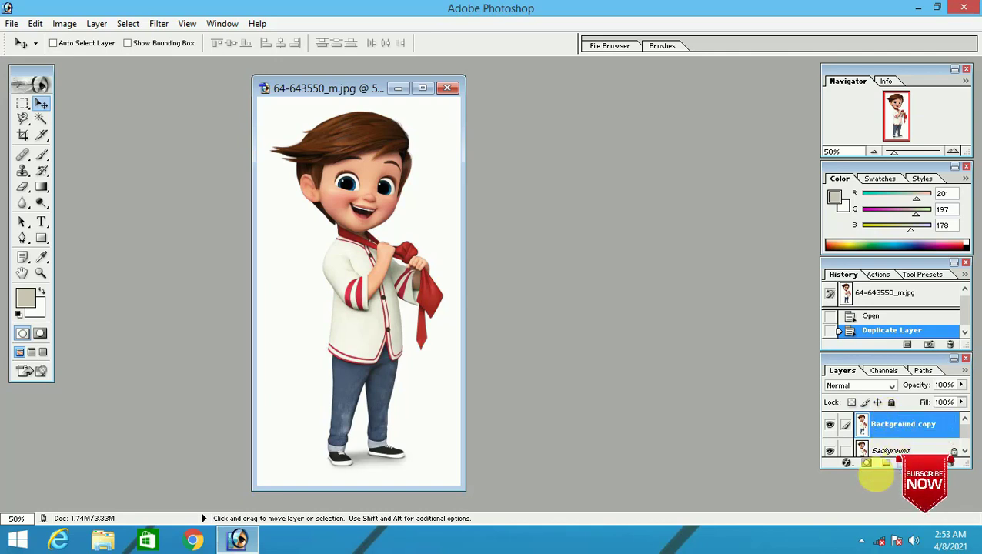
pyautogui.click(159, 23)
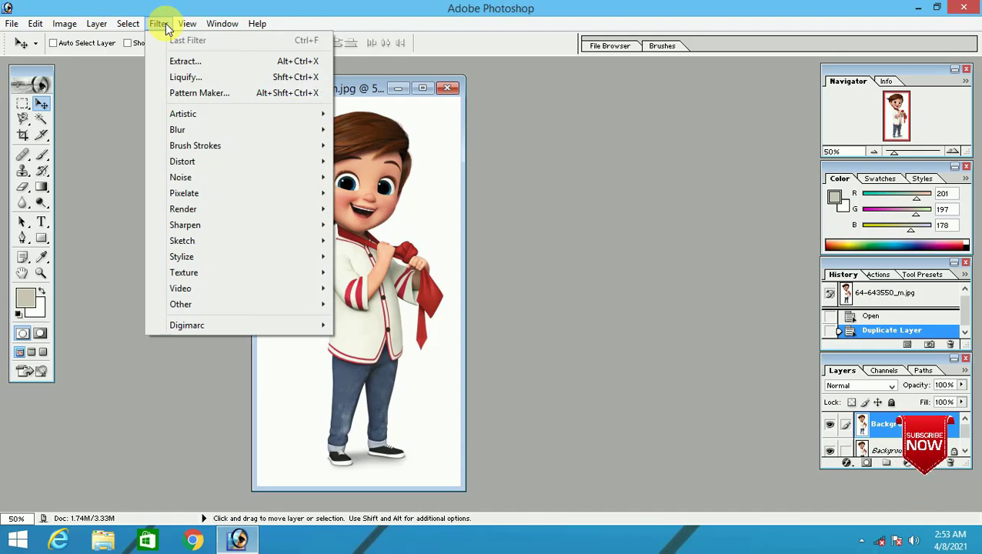
# Use Liquify with brush size 36 and pressure 48 to squash both eyes shut
pyautogui.click(185, 77)
pyautogui.write('36')
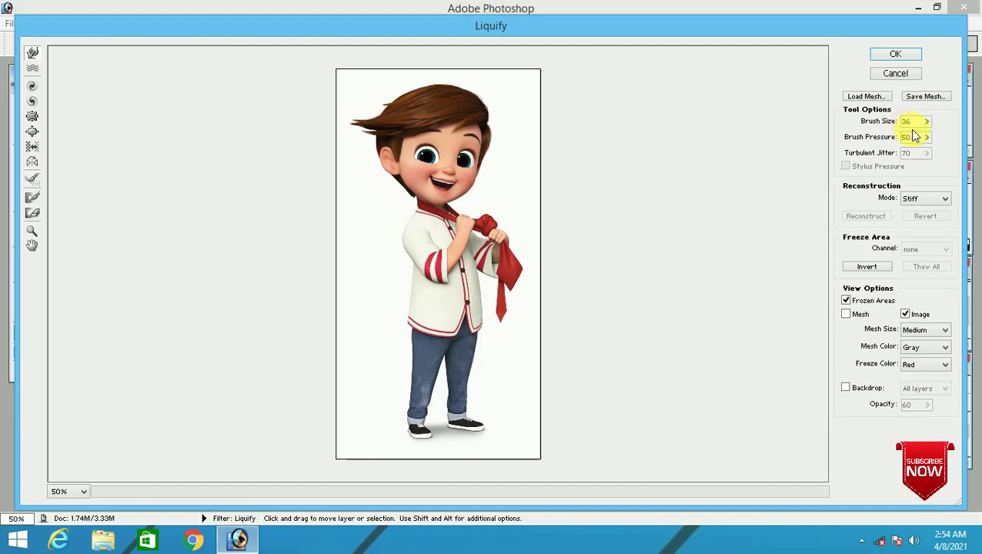
pyautogui.click(908, 137)
pyautogui.write('48')
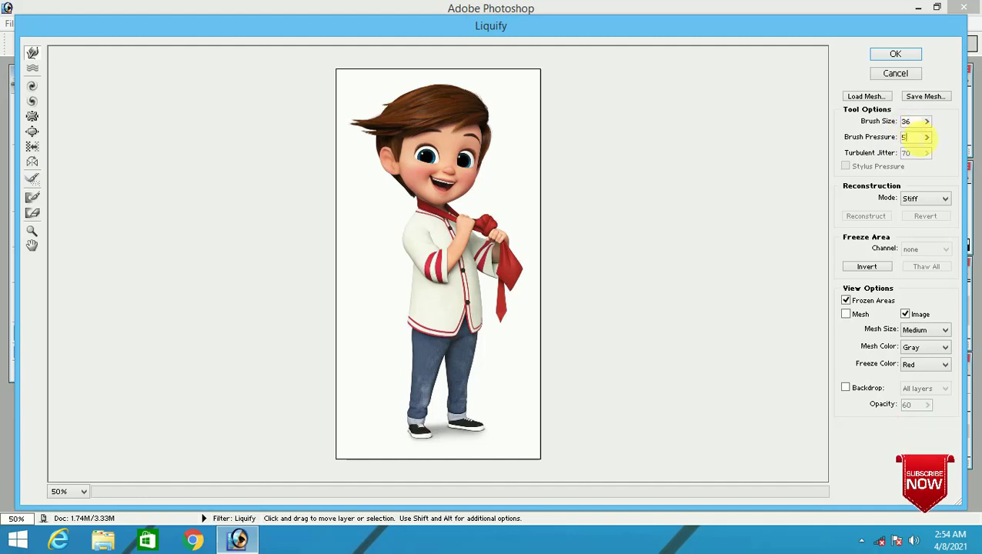
pyautogui.click(896, 53)
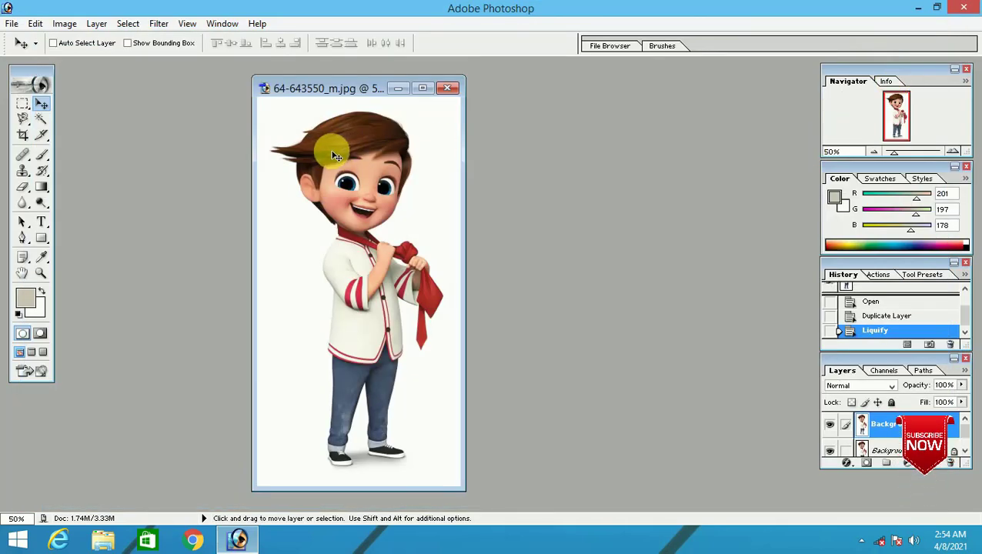
pyautogui.click(158, 24)
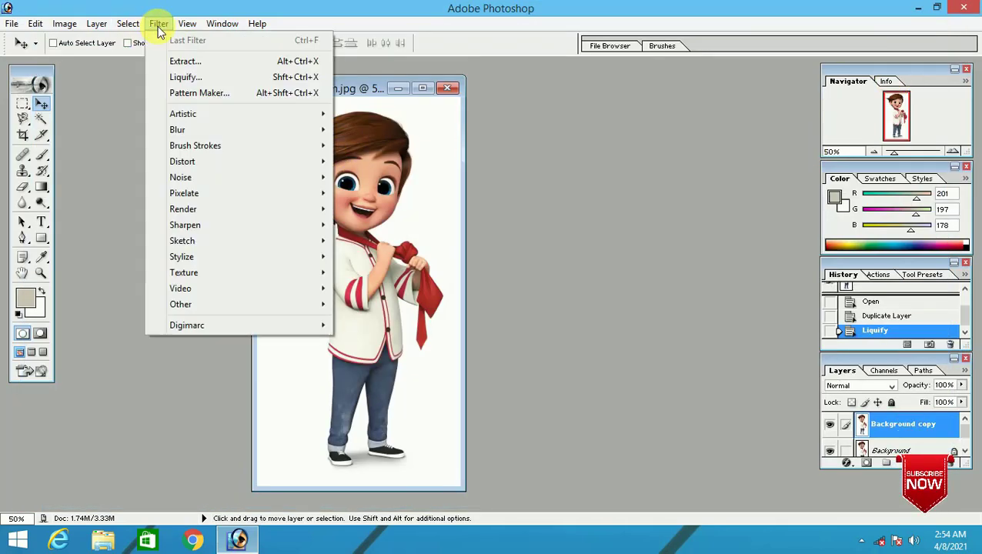
pyautogui.click(181, 73)
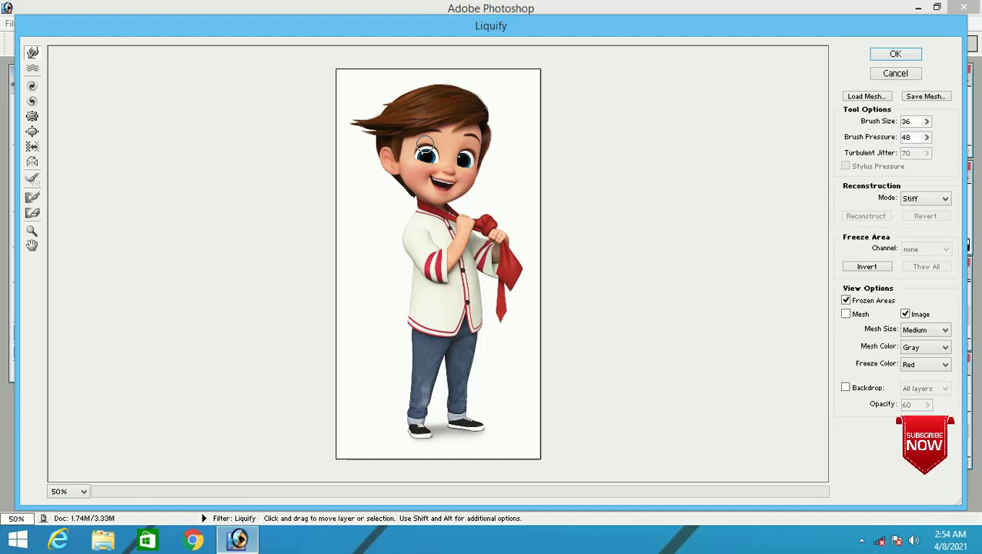
pyautogui.moveTo(424, 146); pyautogui.dragTo(425, 147)
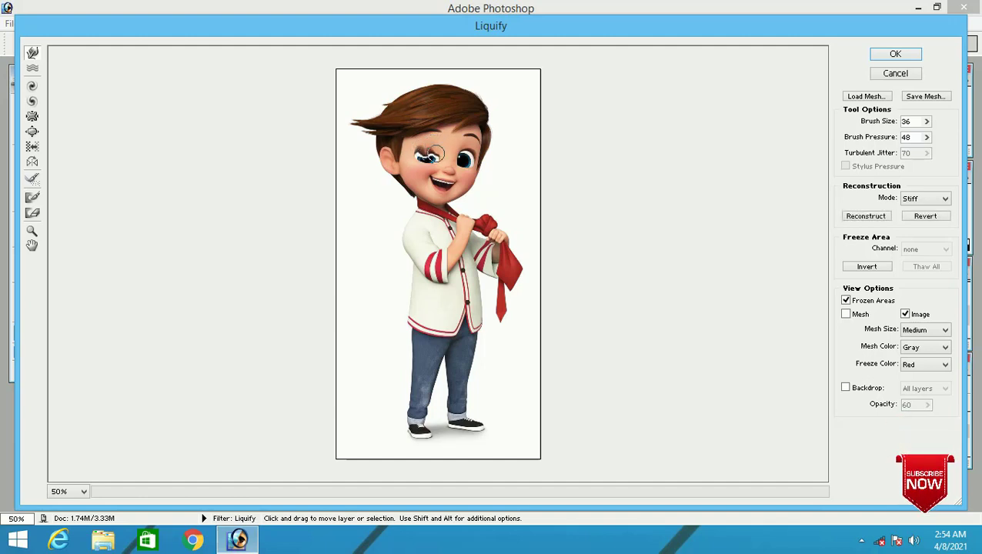
pyautogui.moveTo(433, 148); pyautogui.dragTo(421, 146)
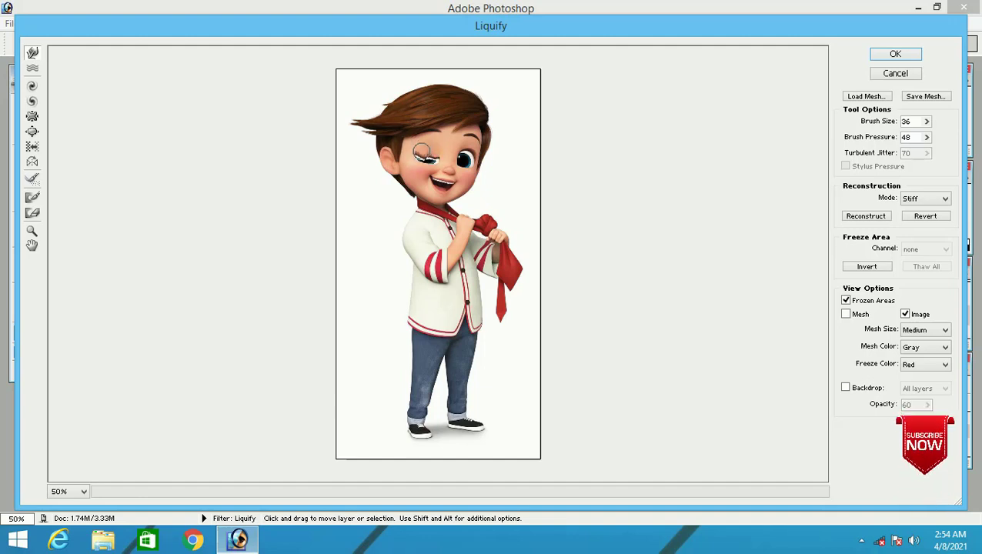
pyautogui.moveTo(466, 154); pyautogui.dragTo(470, 162)
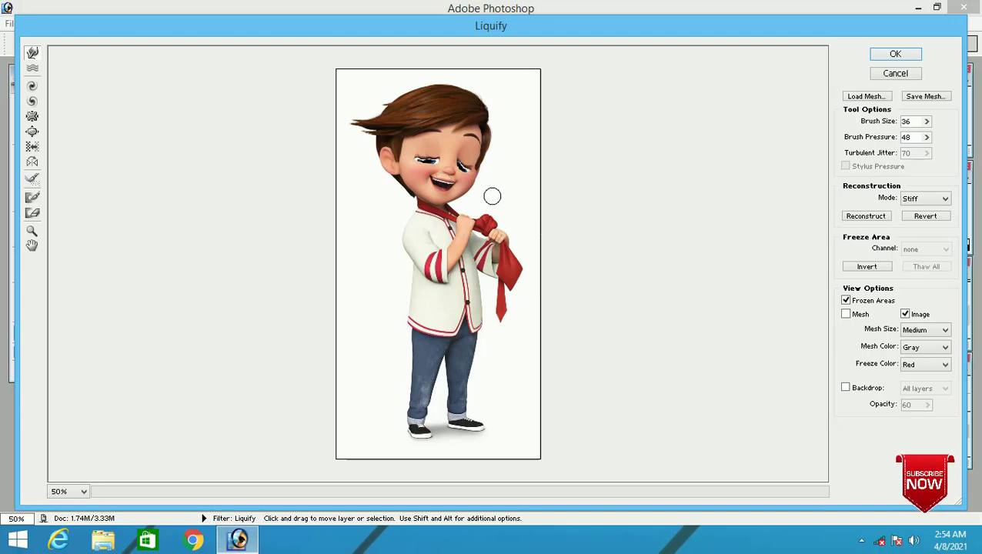
pyautogui.click(904, 53)
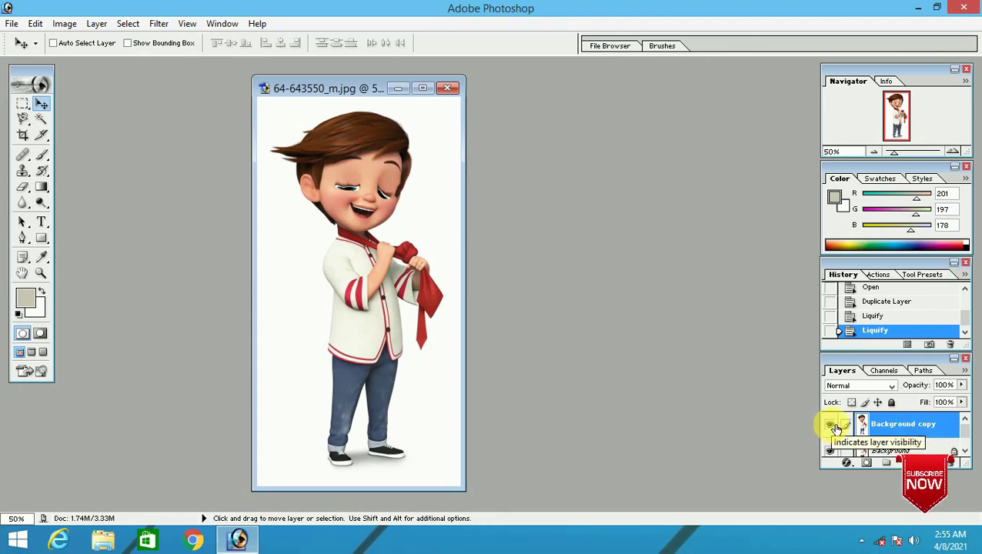
# Toggle the Background copy layer to compare eyes, leaving it hidden
pyautogui.click(835, 428)
pyautogui.click(835, 427)
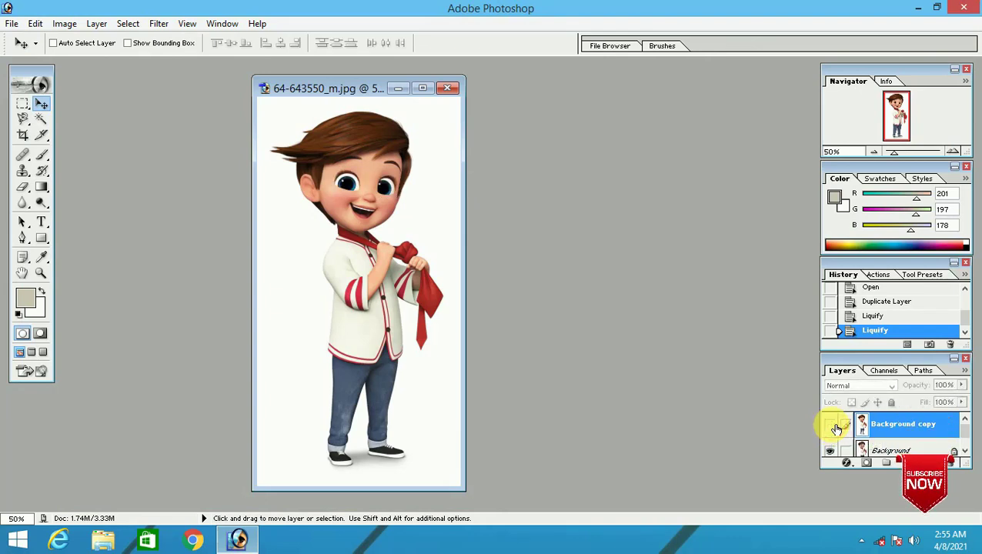
pyautogui.click(836, 428)
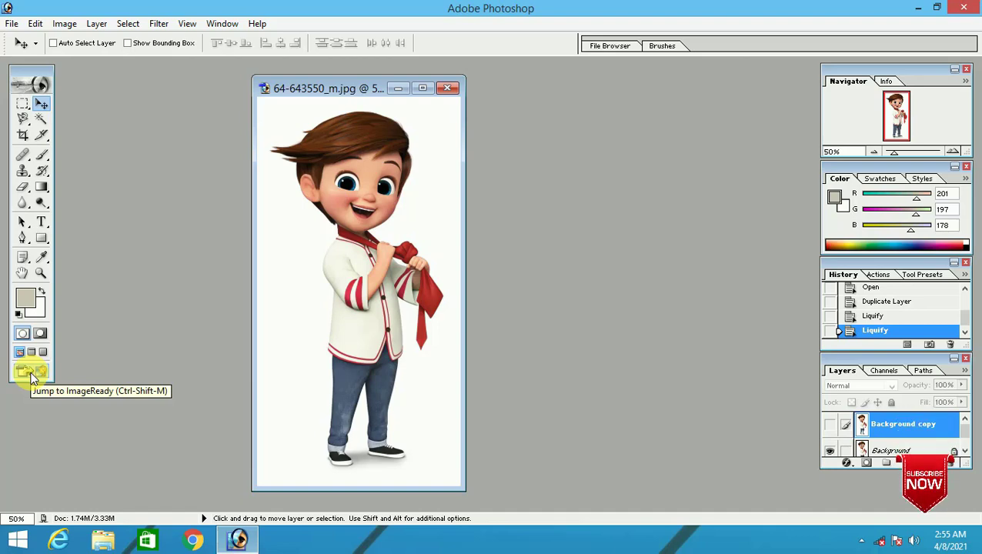
# Send the image to ImageReady and reposition the Animation palette
pyautogui.click(31, 374)
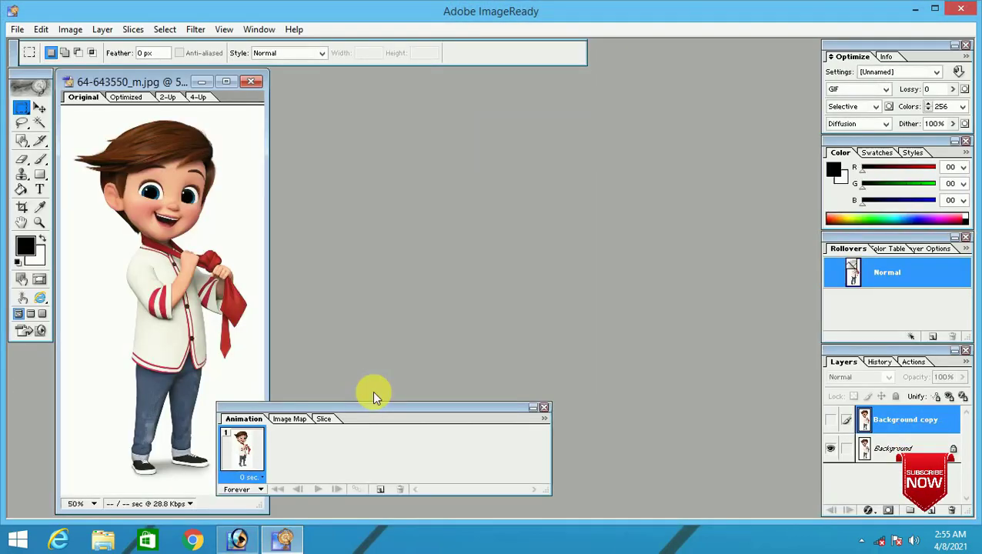
pyautogui.moveTo(382, 408); pyautogui.dragTo(526, 407)
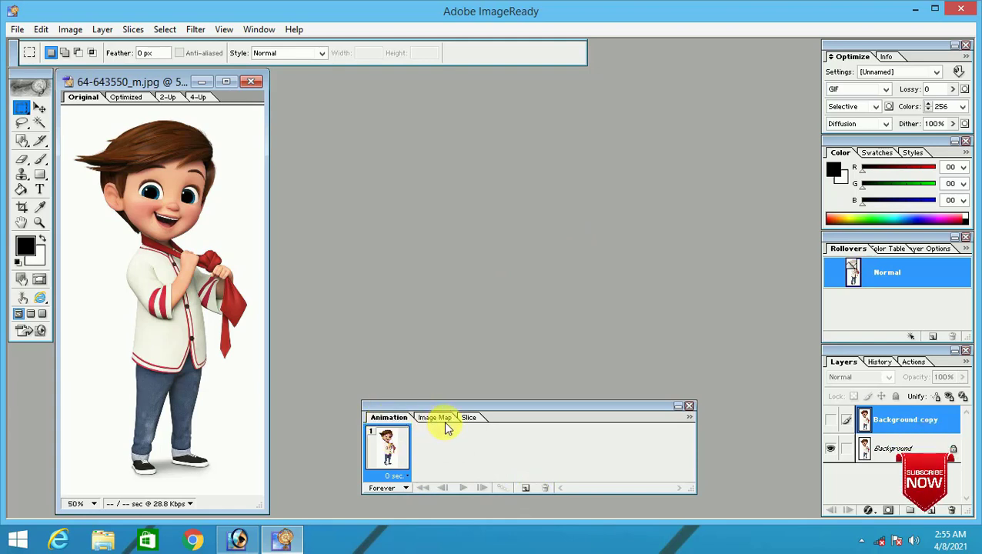
pyautogui.doubleClick(389, 418)
pyautogui.doubleClick(389, 419)
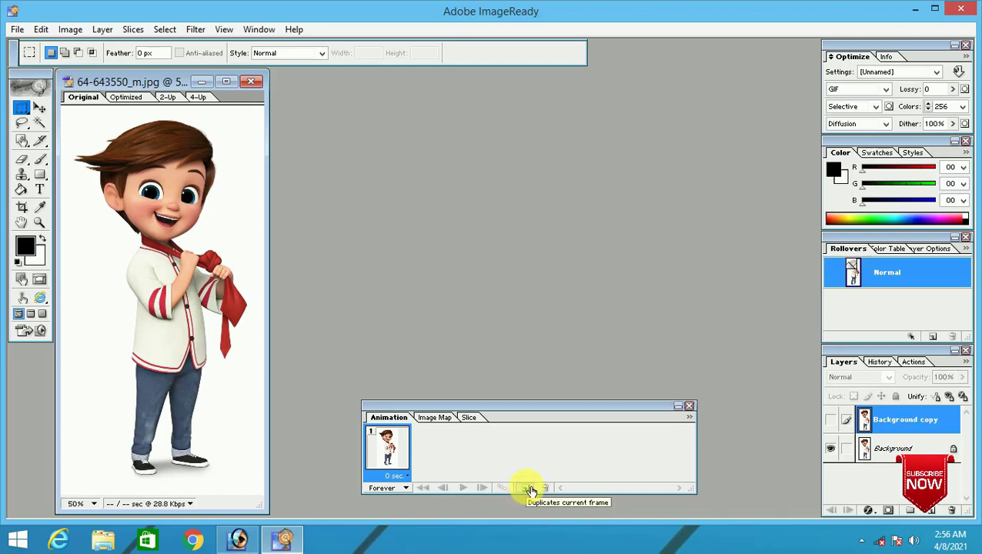
# Duplicate the current frame to create frame 2, then select each frame
pyautogui.click(531, 491)
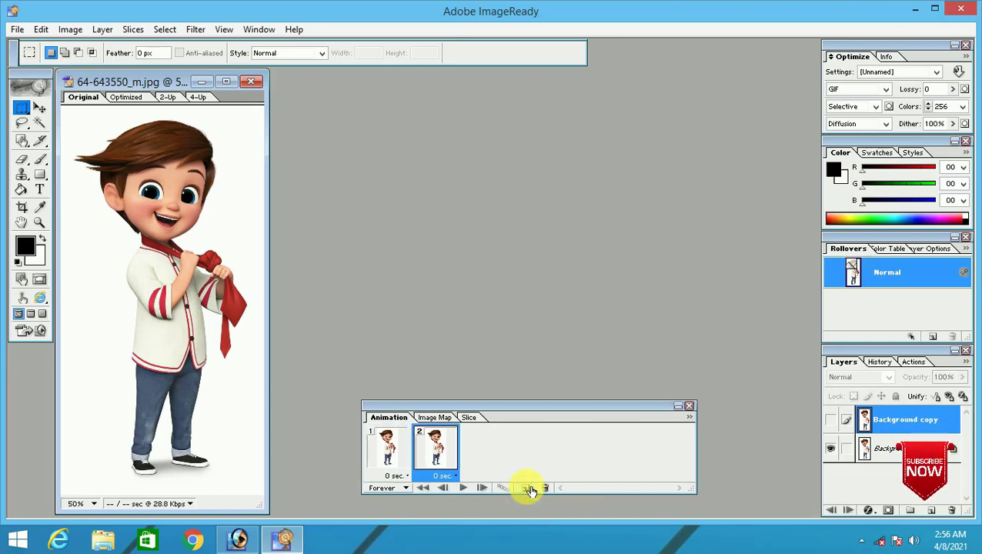
pyautogui.click(393, 461)
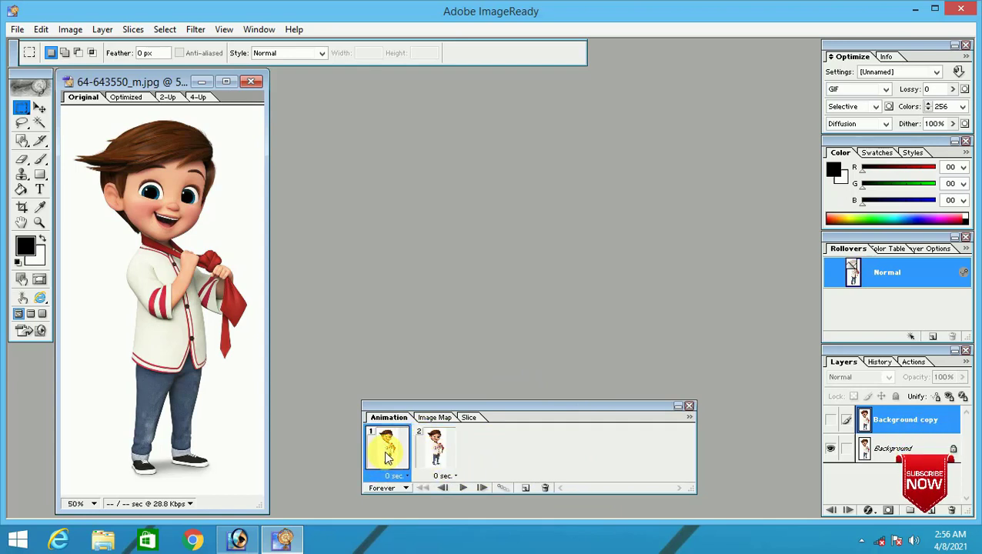
pyautogui.click(433, 462)
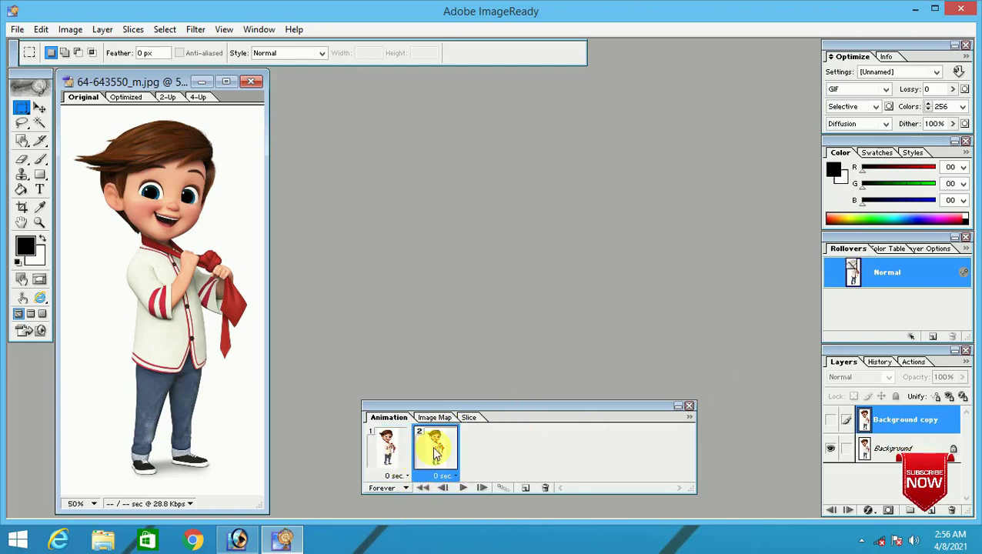
# Make frame 2 show the closed-eyes Background copy layer
pyautogui.click(380, 446)
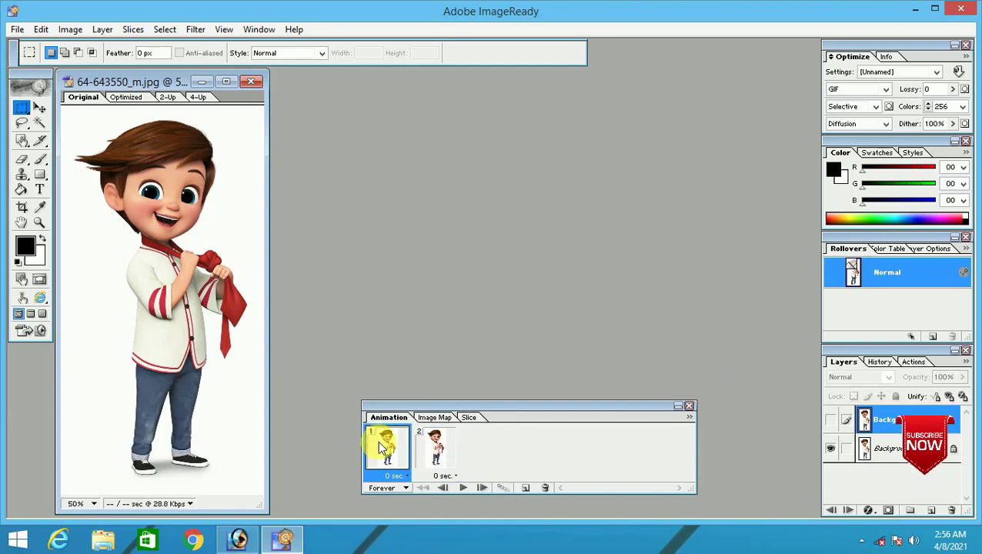
pyautogui.click(436, 450)
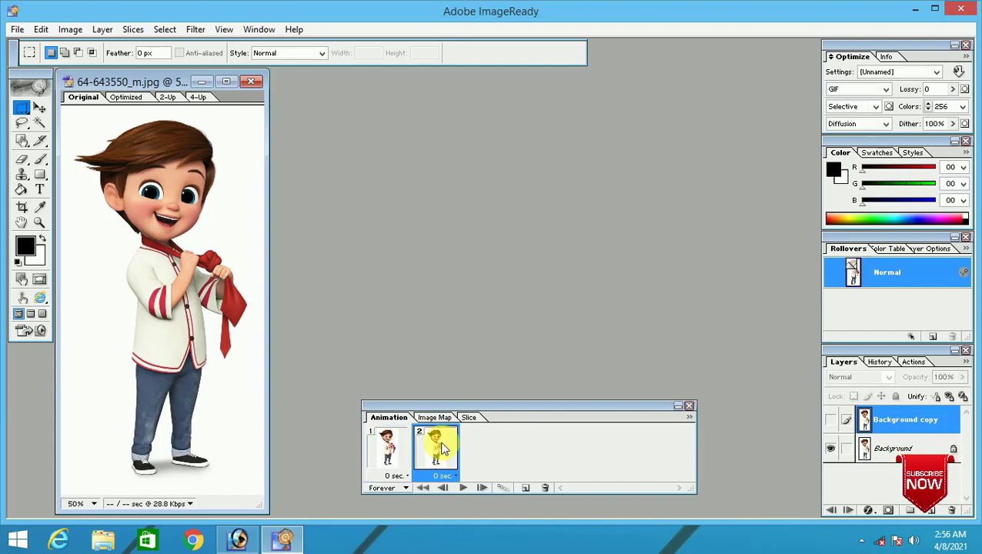
pyautogui.click(833, 422)
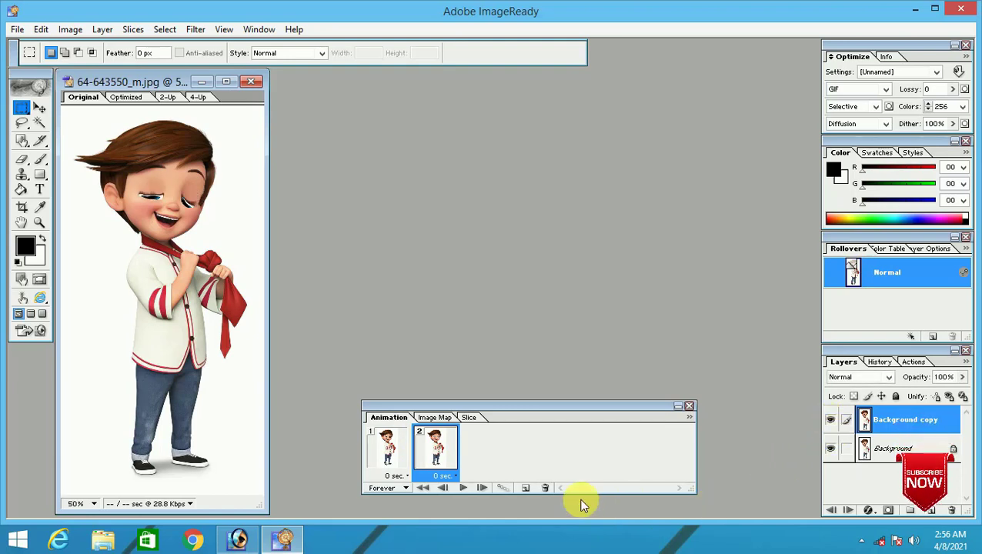
# Set frame 1's delay to 1.0 seconds, leaving frame 2 at 0 seconds
pyautogui.click(399, 477)
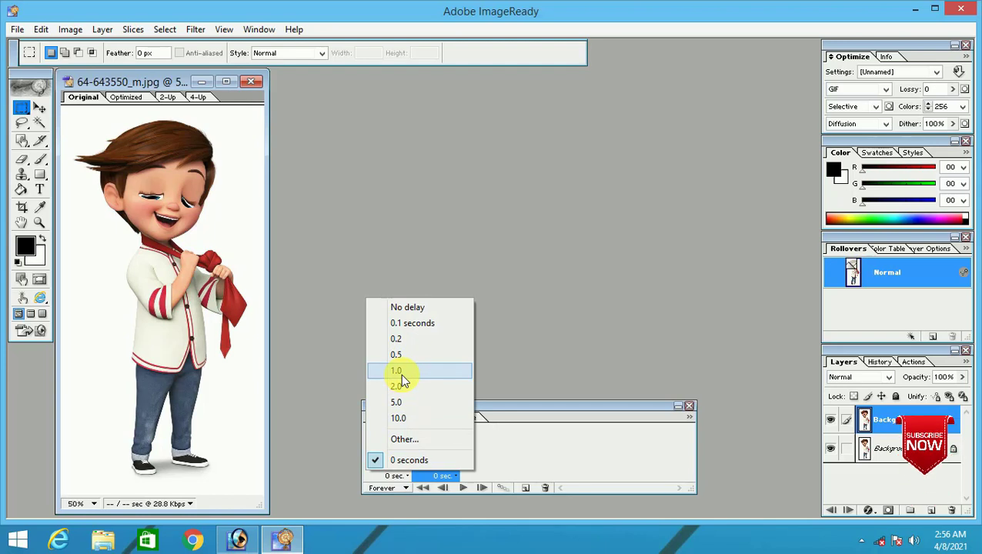
pyautogui.click(400, 371)
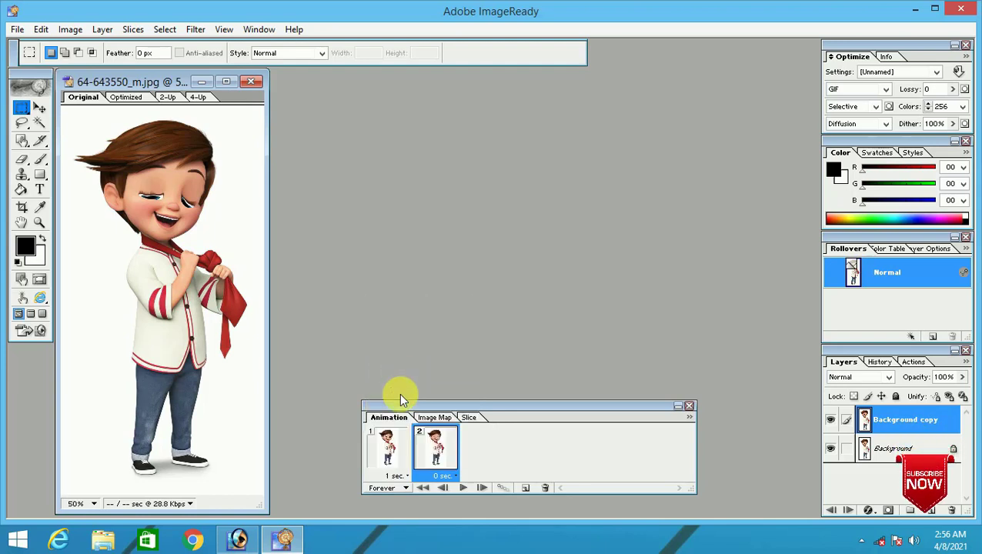
pyautogui.click(446, 477)
pyautogui.click(445, 475)
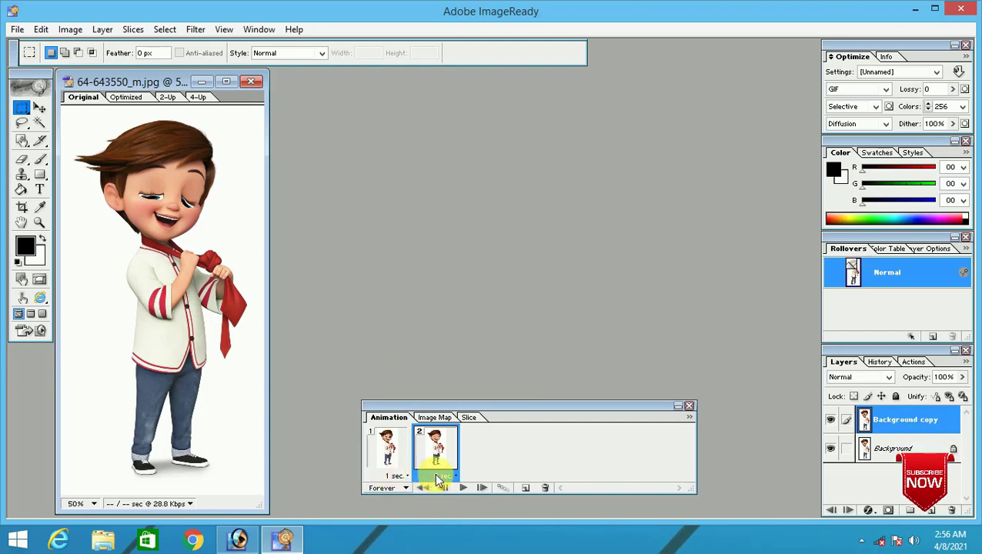
pyautogui.click(393, 478)
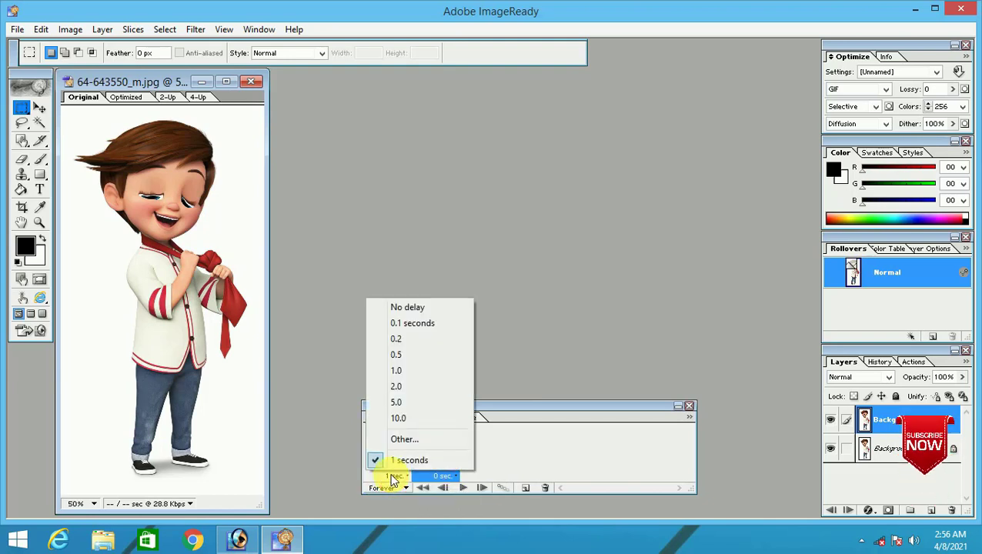
pyautogui.click(393, 480)
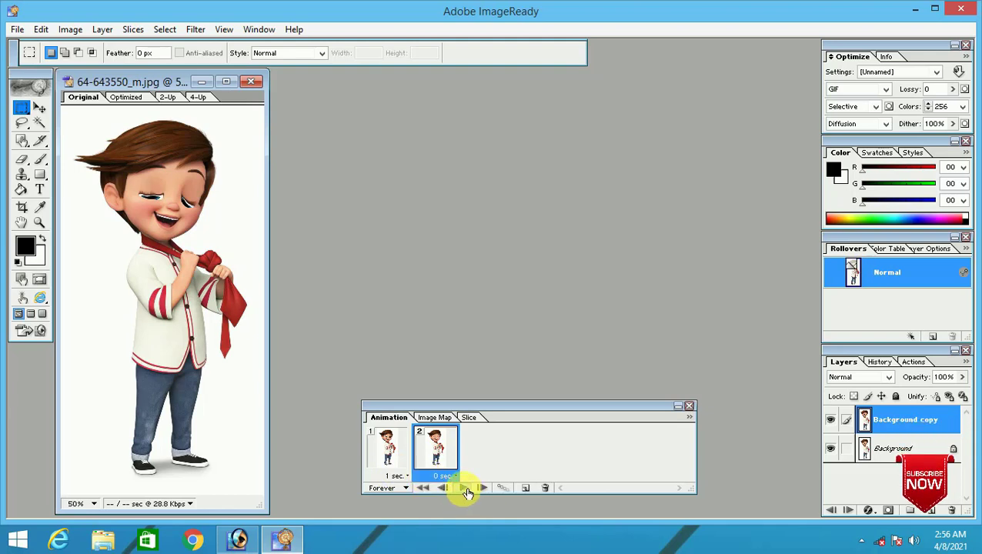
pyautogui.click(464, 489)
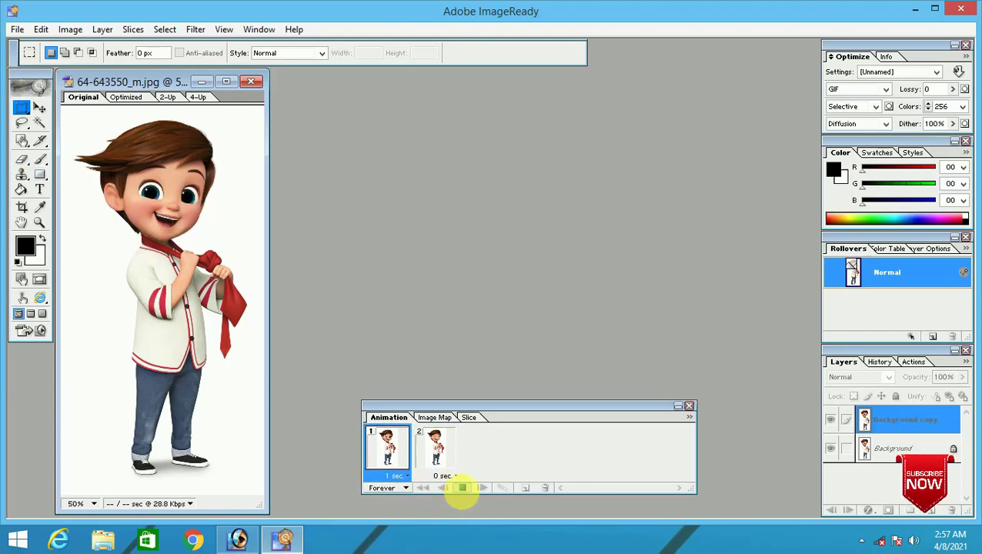
pyautogui.click(462, 489)
pyautogui.click(396, 476)
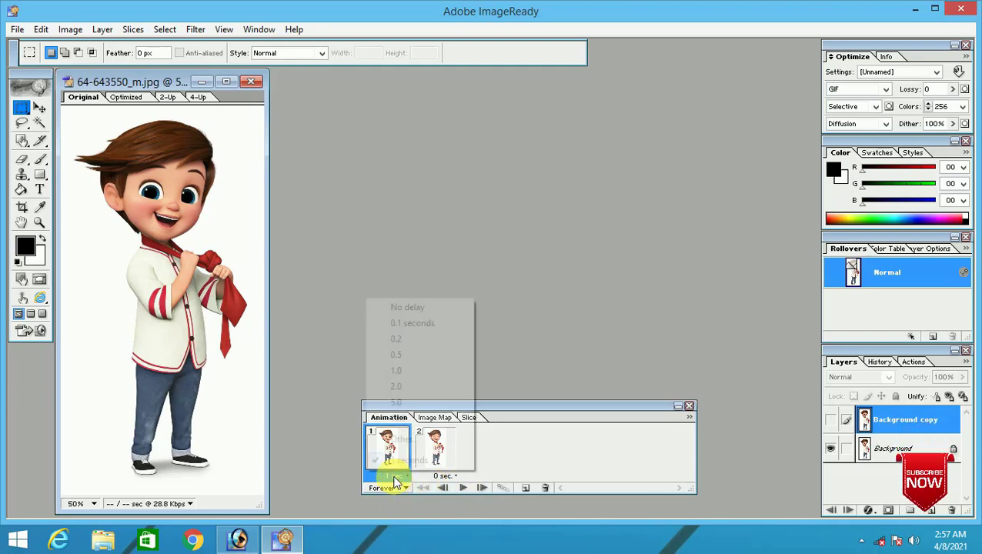
pyautogui.click(397, 386)
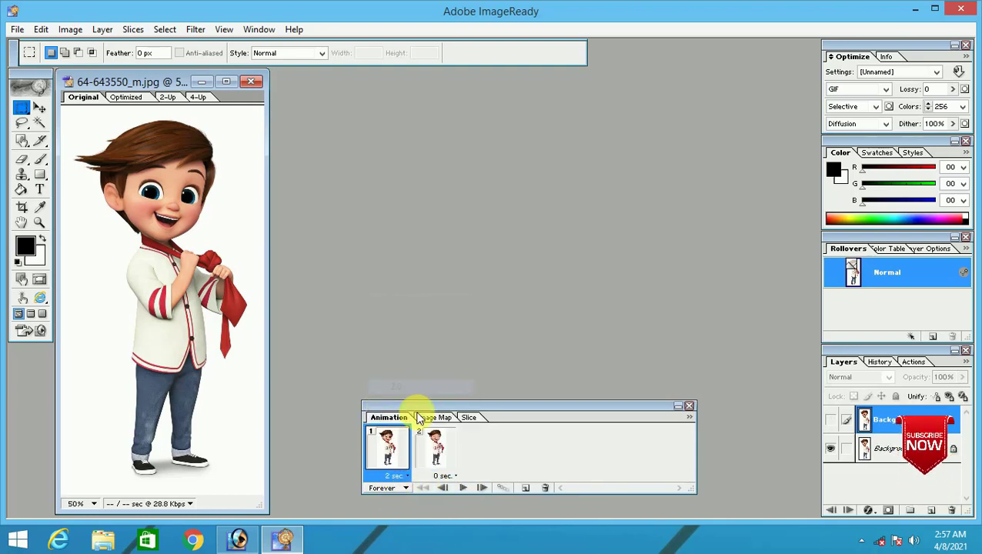
pyautogui.click(466, 489)
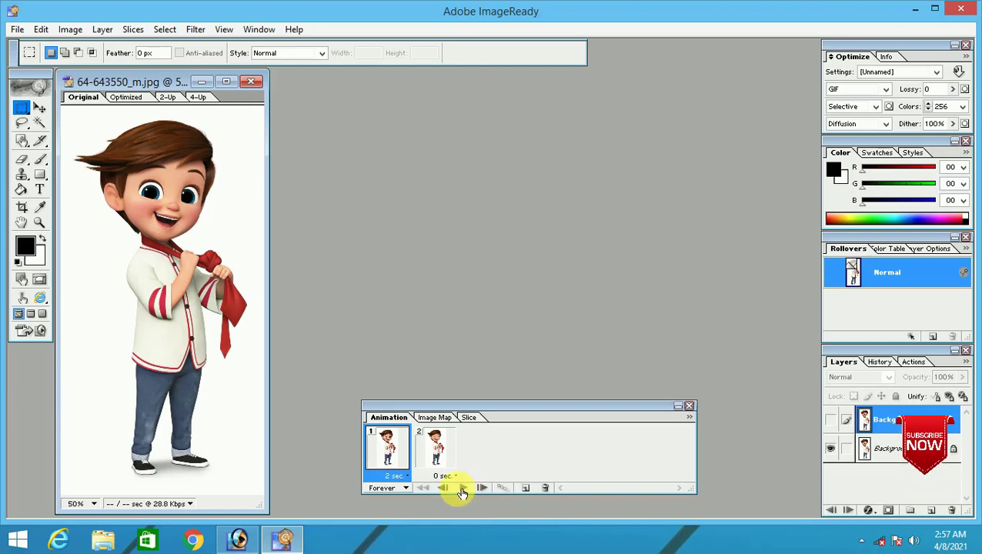
pyautogui.click(460, 490)
pyautogui.click(392, 476)
pyautogui.click(393, 374)
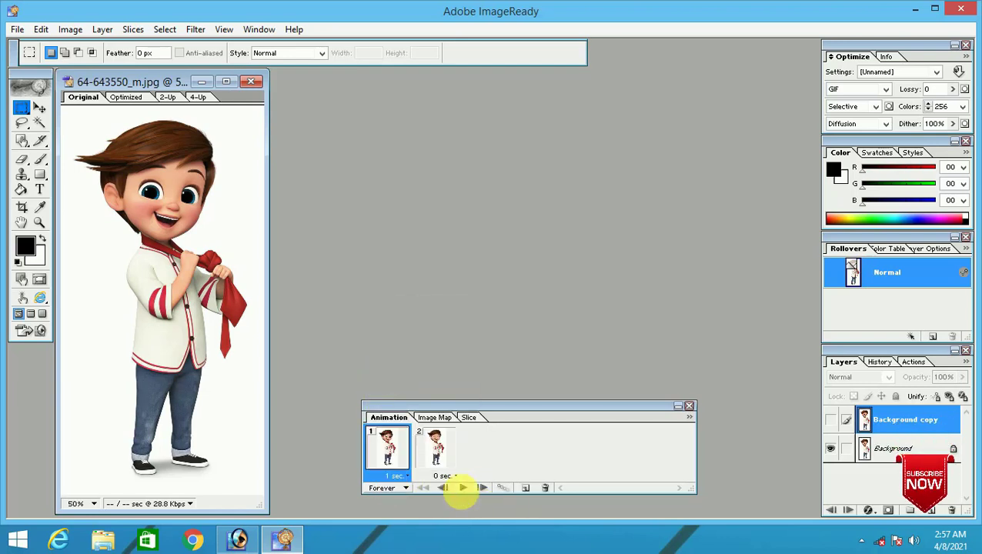
pyautogui.click(461, 488)
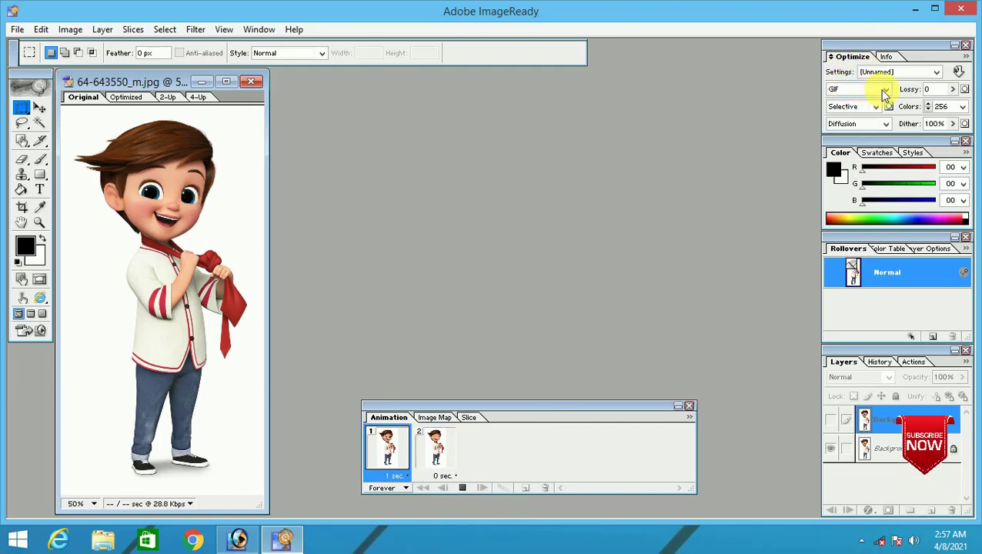
pyautogui.click(885, 90)
pyautogui.click(842, 102)
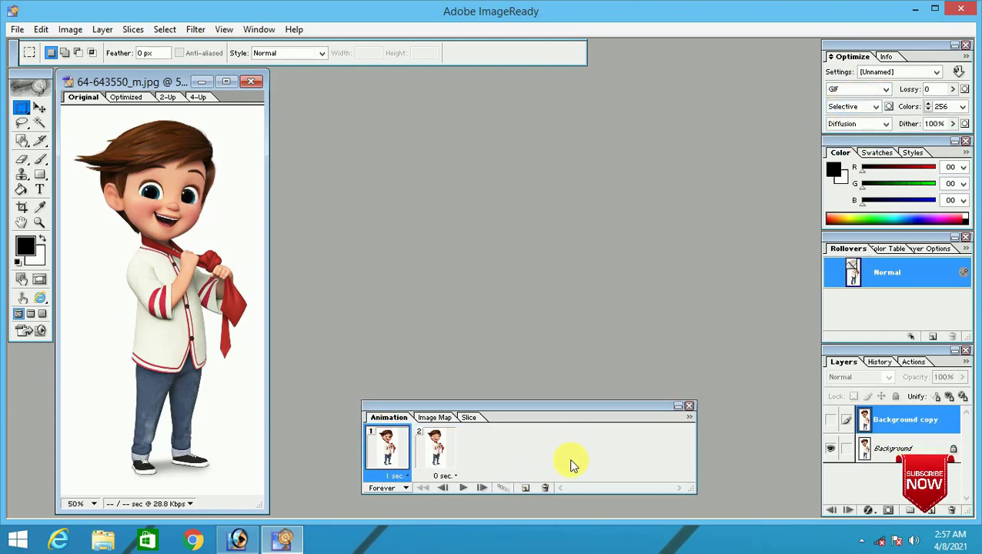
pyautogui.click(465, 488)
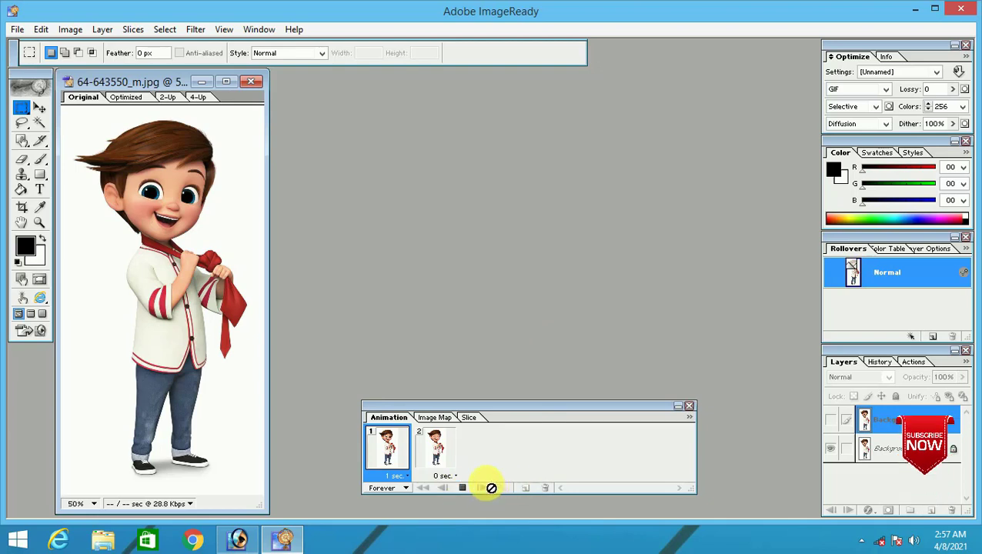
pyautogui.click(404, 470)
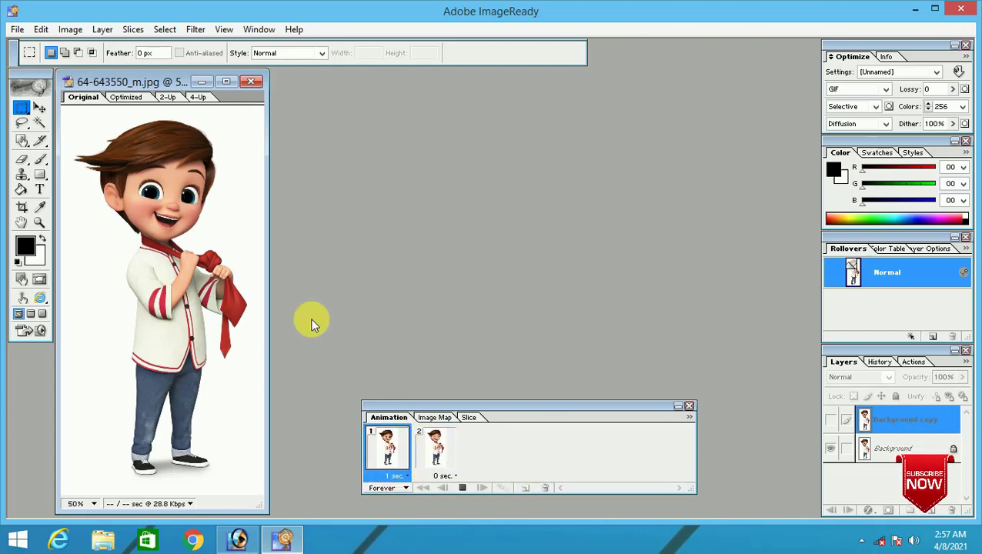
pyautogui.click(462, 487)
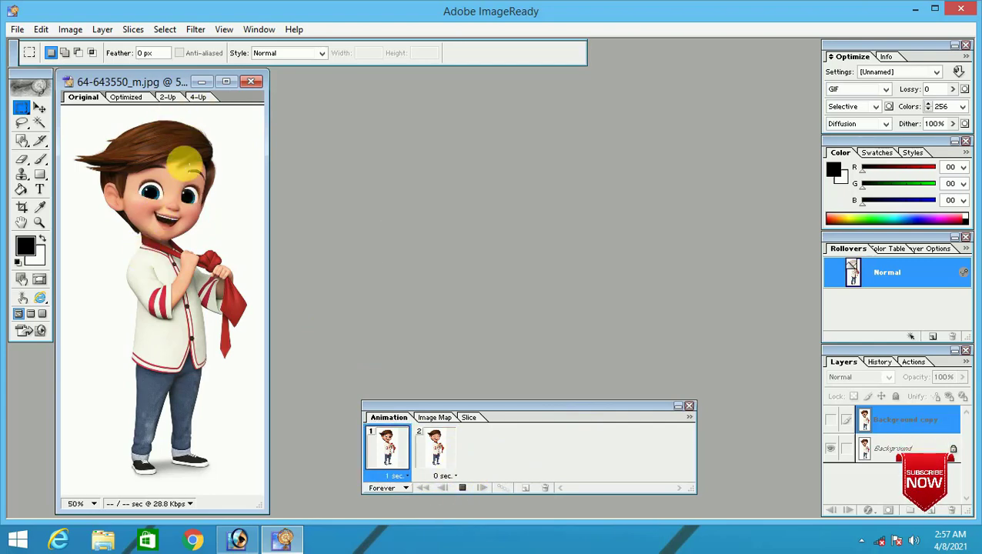
pyautogui.click(16, 29)
pyautogui.click(566, 255)
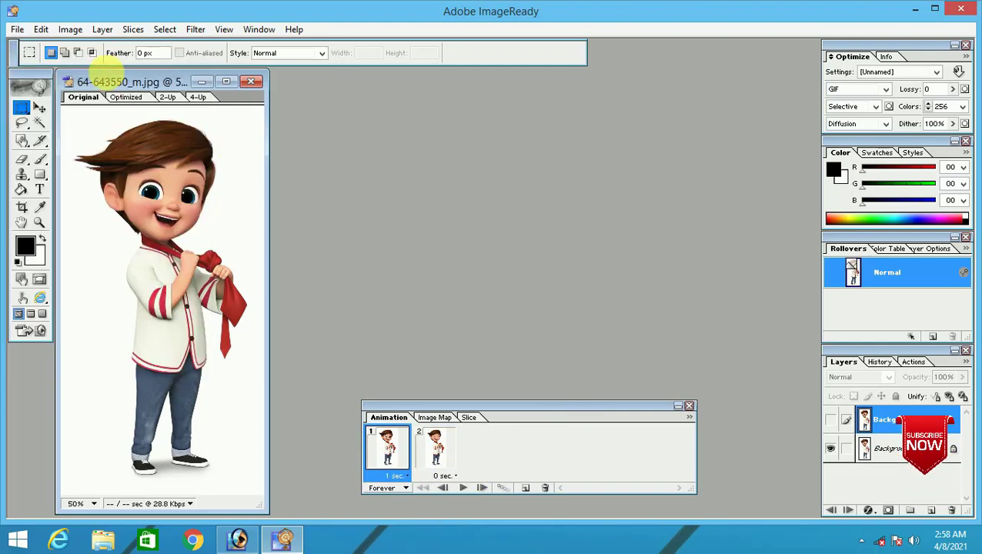
# Save the optimized animation as GIF2 with Images Only (*.gif) on the Desktop
pyautogui.click(16, 29)
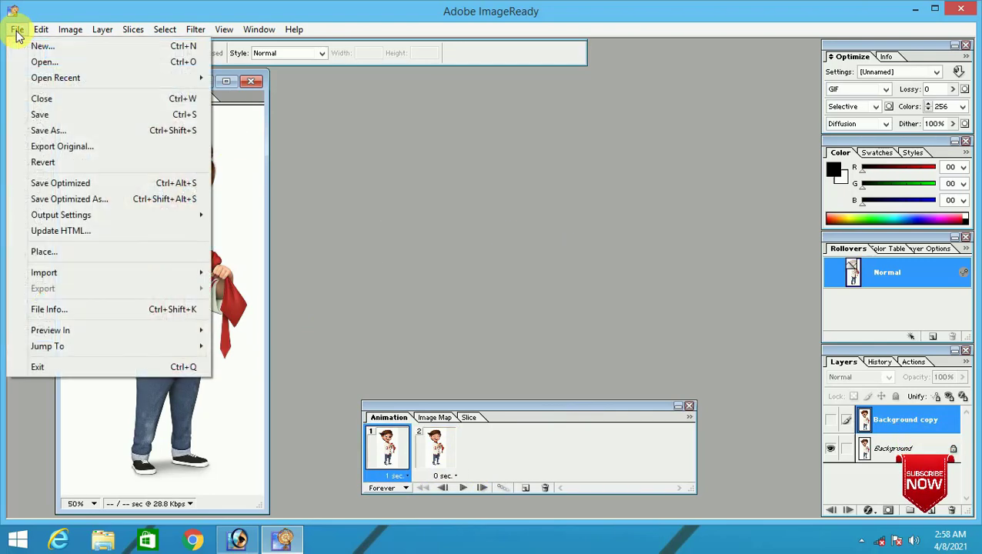
pyautogui.click(56, 201)
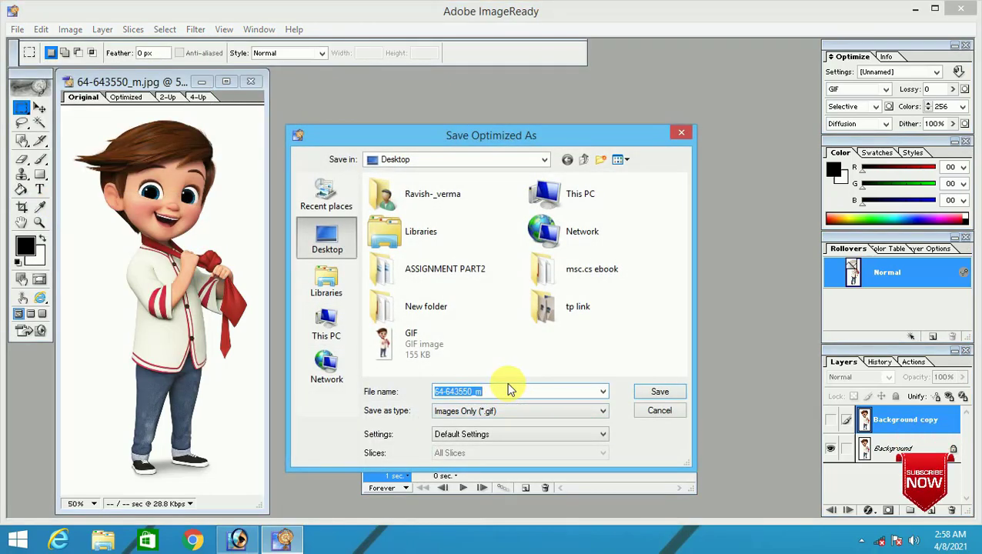
pyautogui.write('GI')
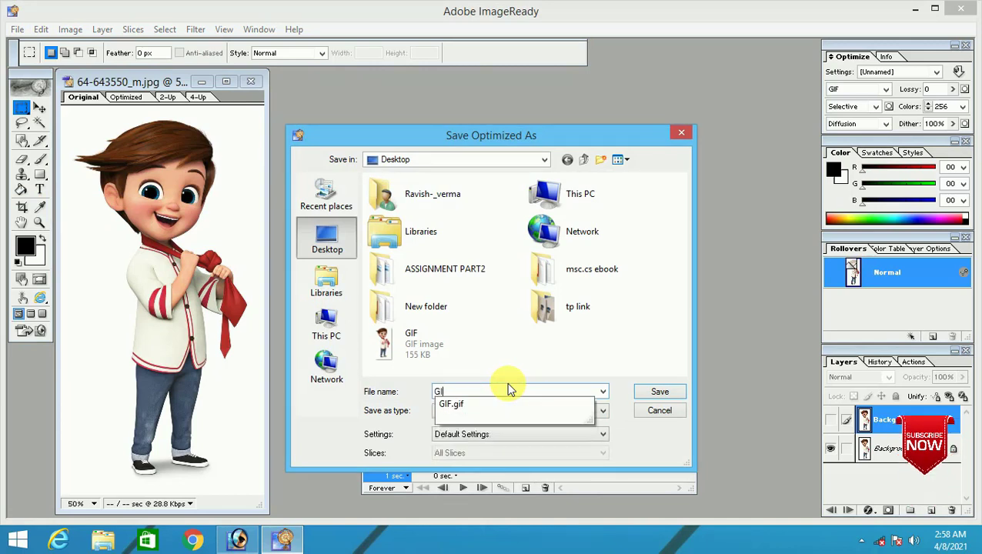
pyautogui.write('F2')
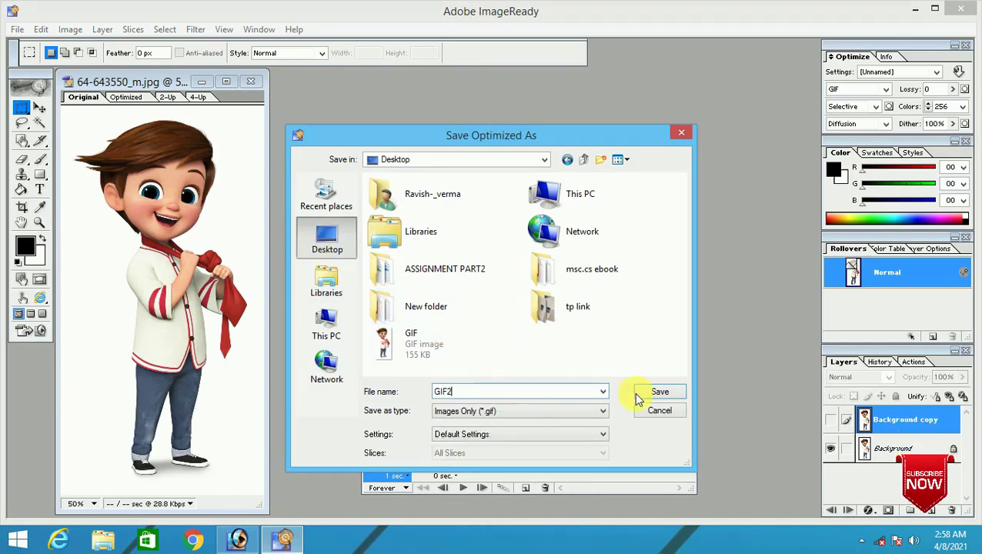
pyautogui.click(494, 411)
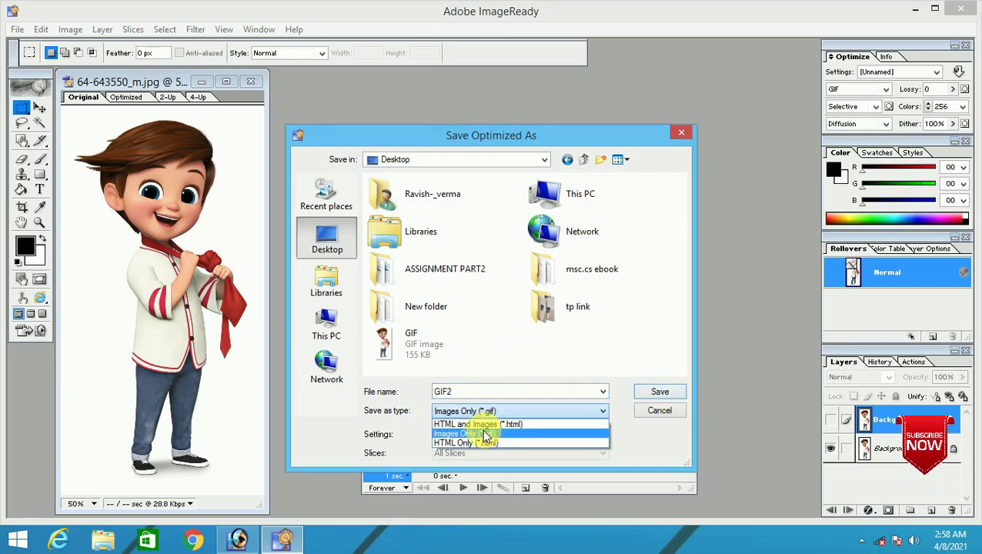
pyautogui.click(484, 434)
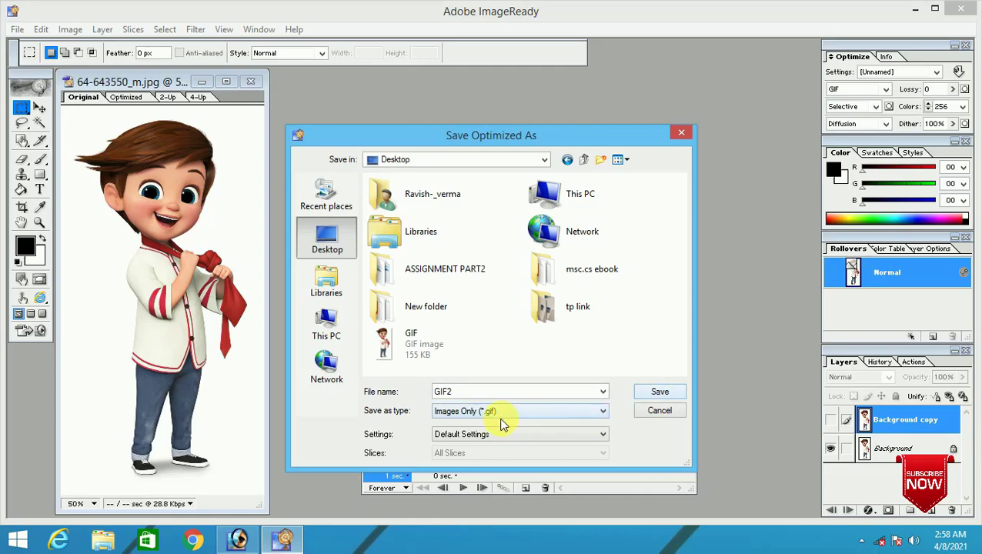
pyautogui.click(662, 392)
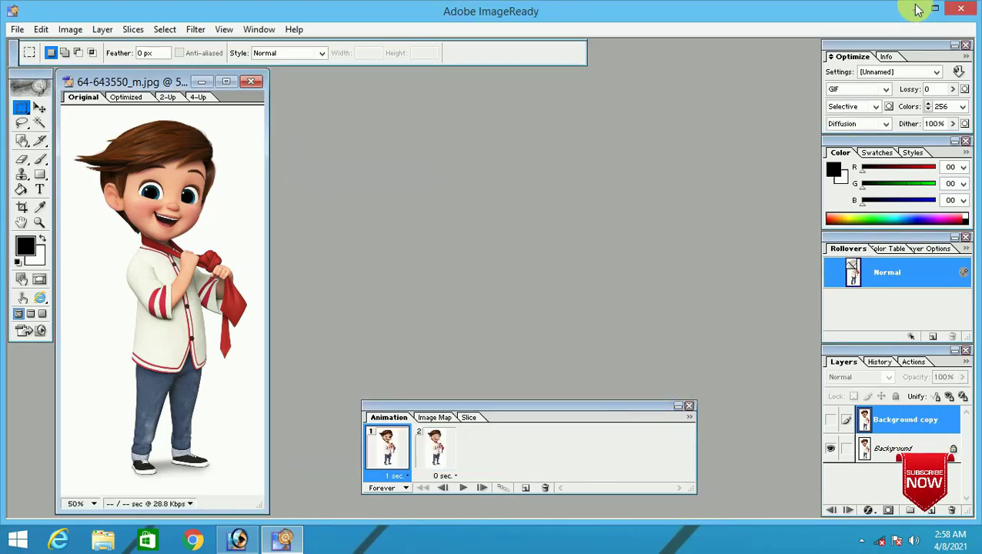
# Minimize ImageReady and Photoshop and open GIF2 from the desktop in the browser
pyautogui.click(917, 9)
pyautogui.click(920, 9)
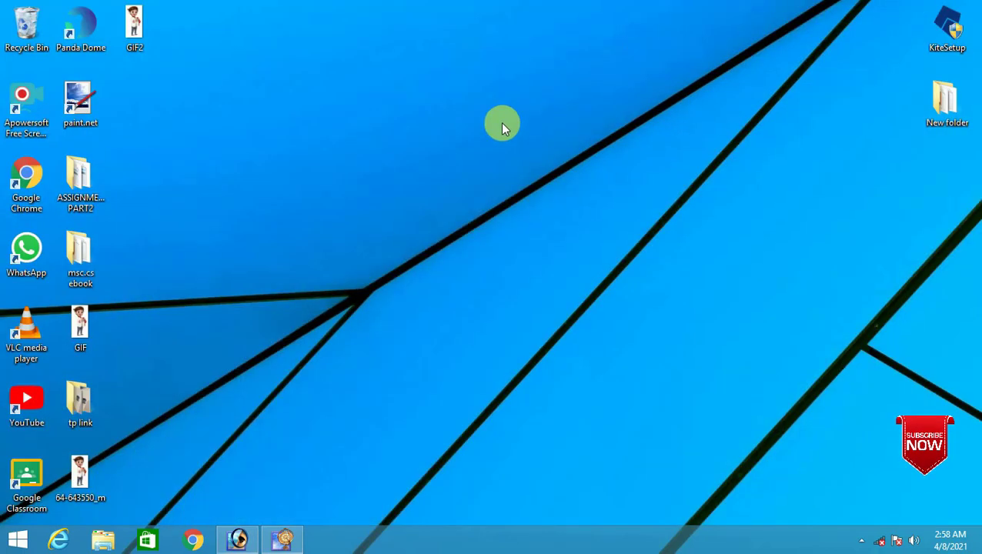
pyautogui.click(131, 34)
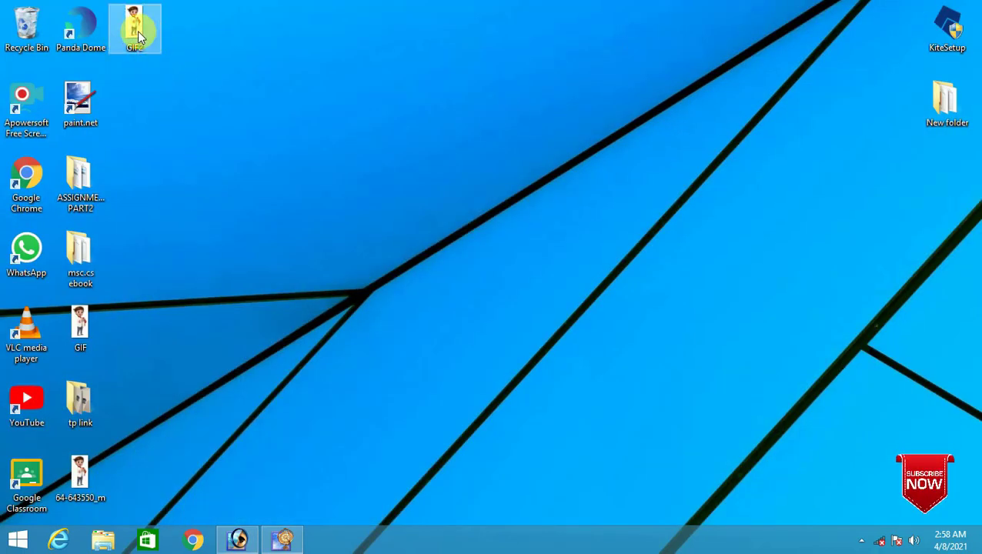
pyautogui.doubleClick(137, 33)
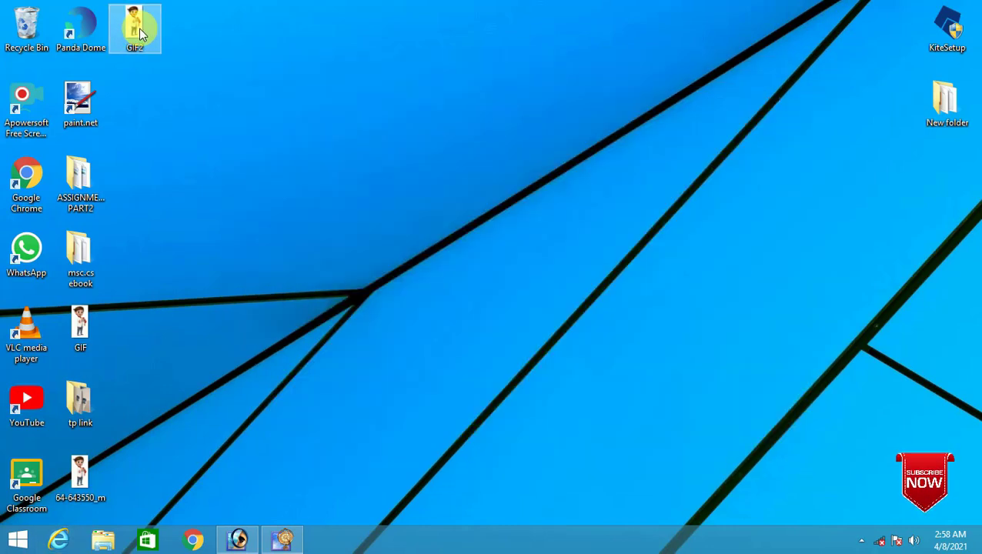
pyautogui.doubleClick(137, 28)
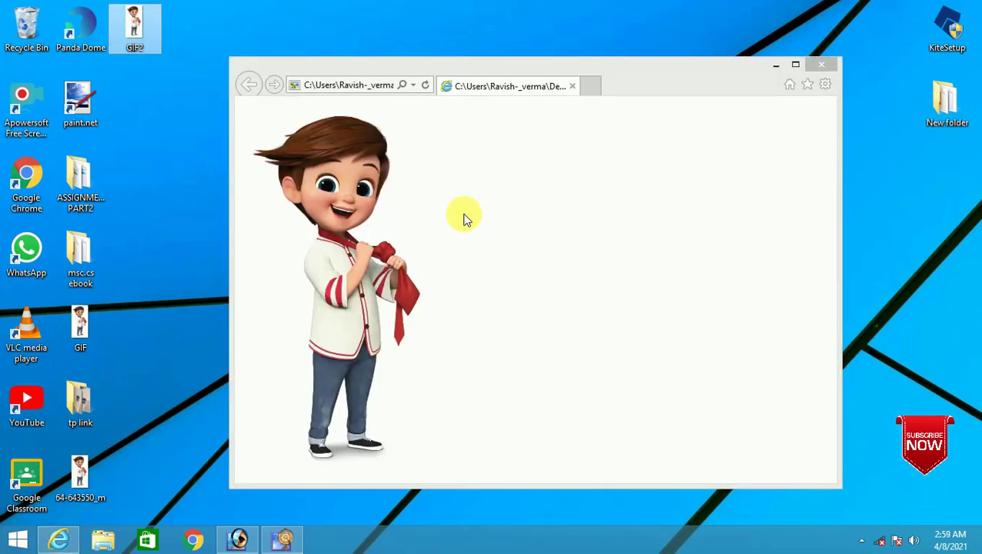